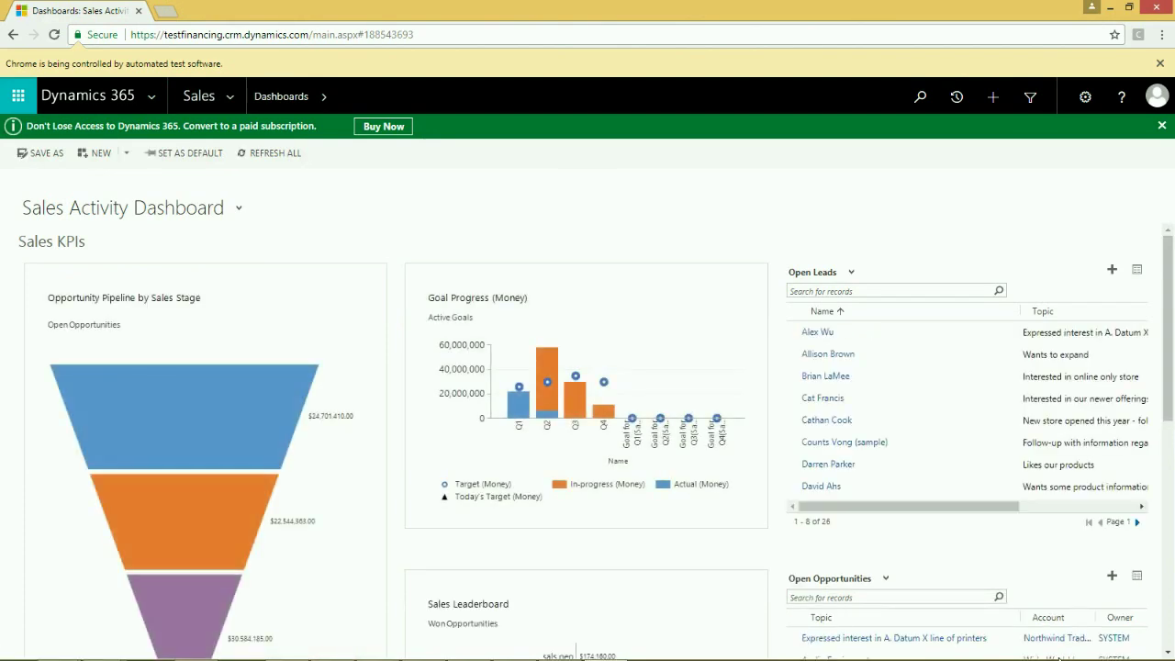
- Go to Sales > Leads and enter topic Retail867014098 for a new lead
left_click(202, 96)
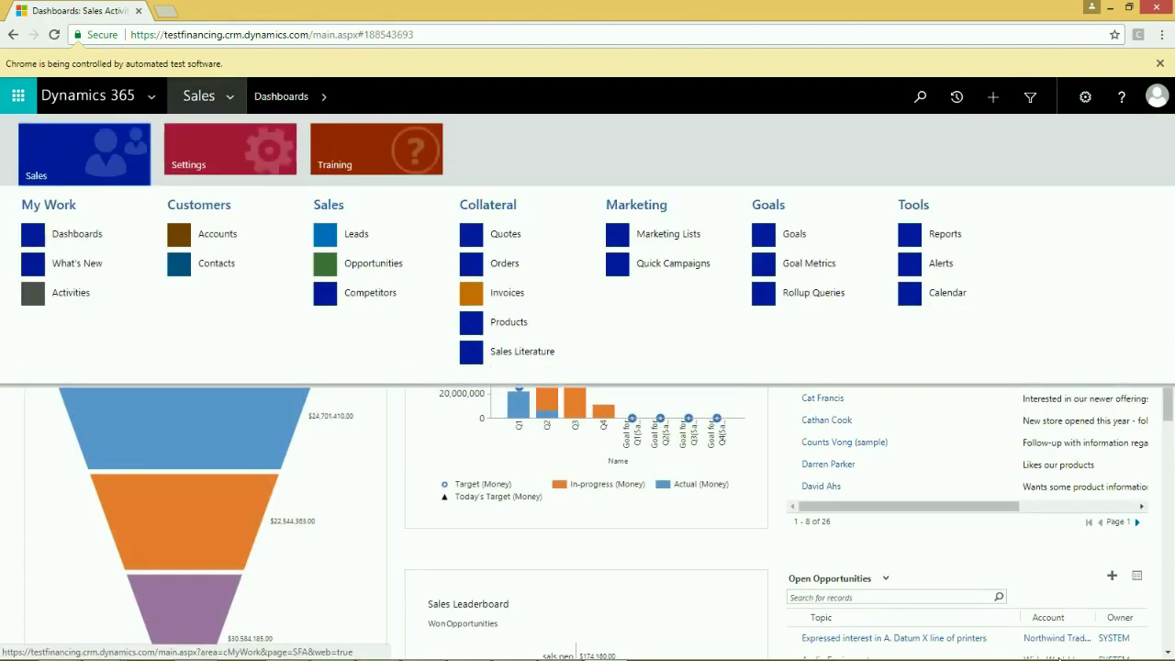
left_click(356, 233)
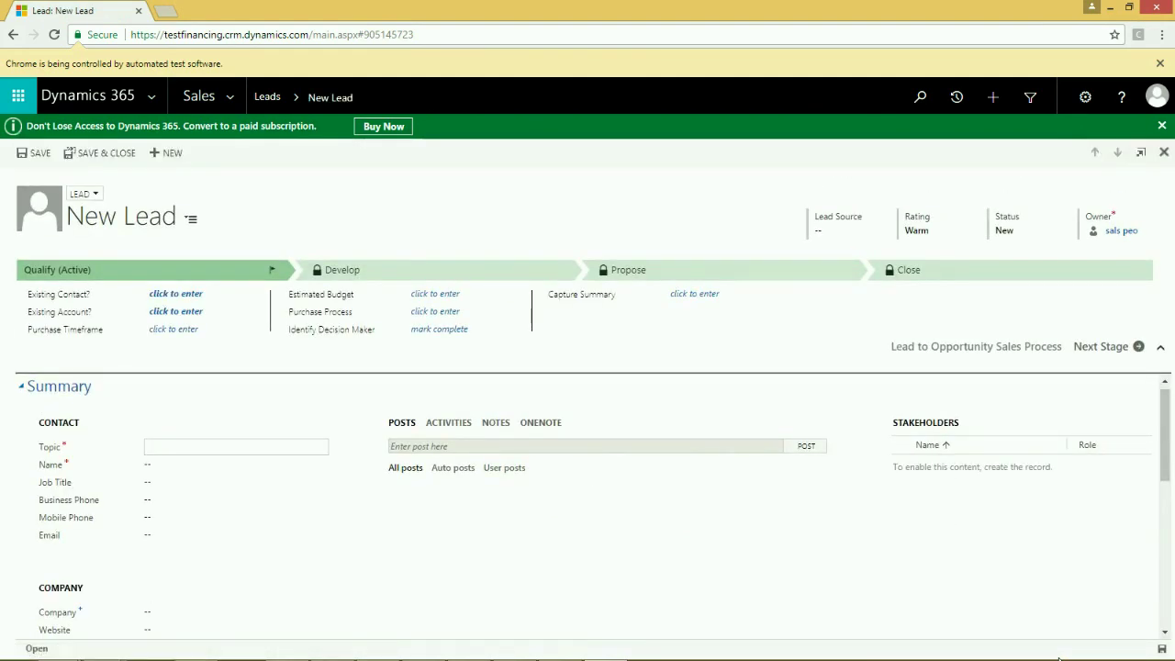
type("Retail867014098")
key("Tab")
- Fill in the contact's first name, last name and e-mail, then save the lead
key("Tab")
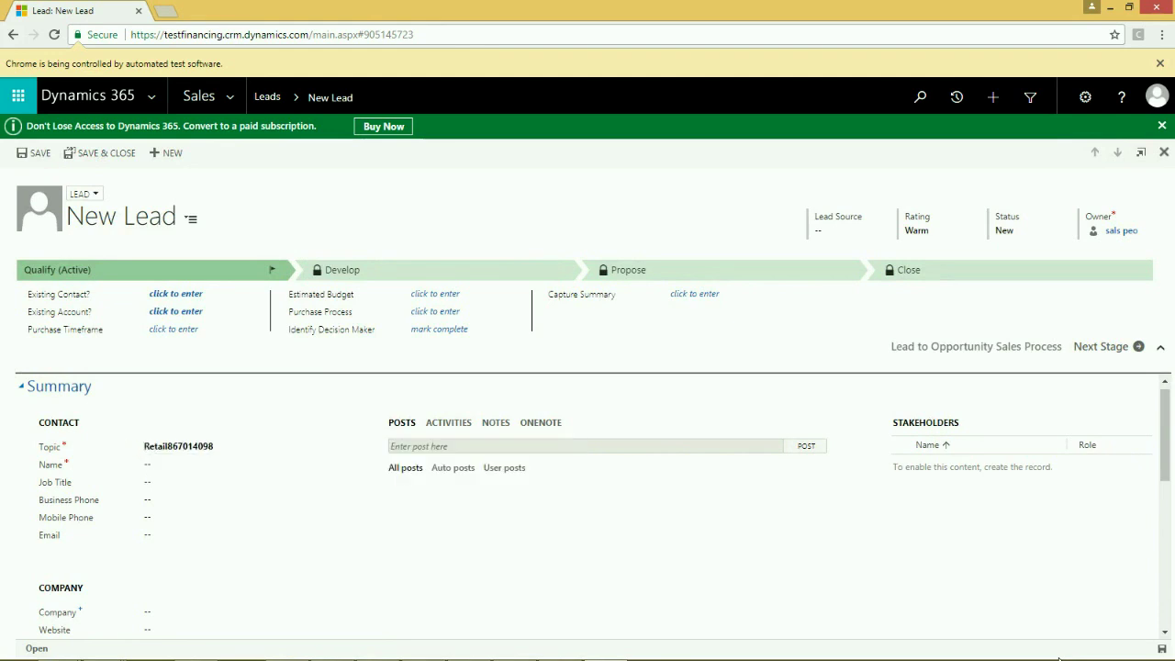
key("Tab")
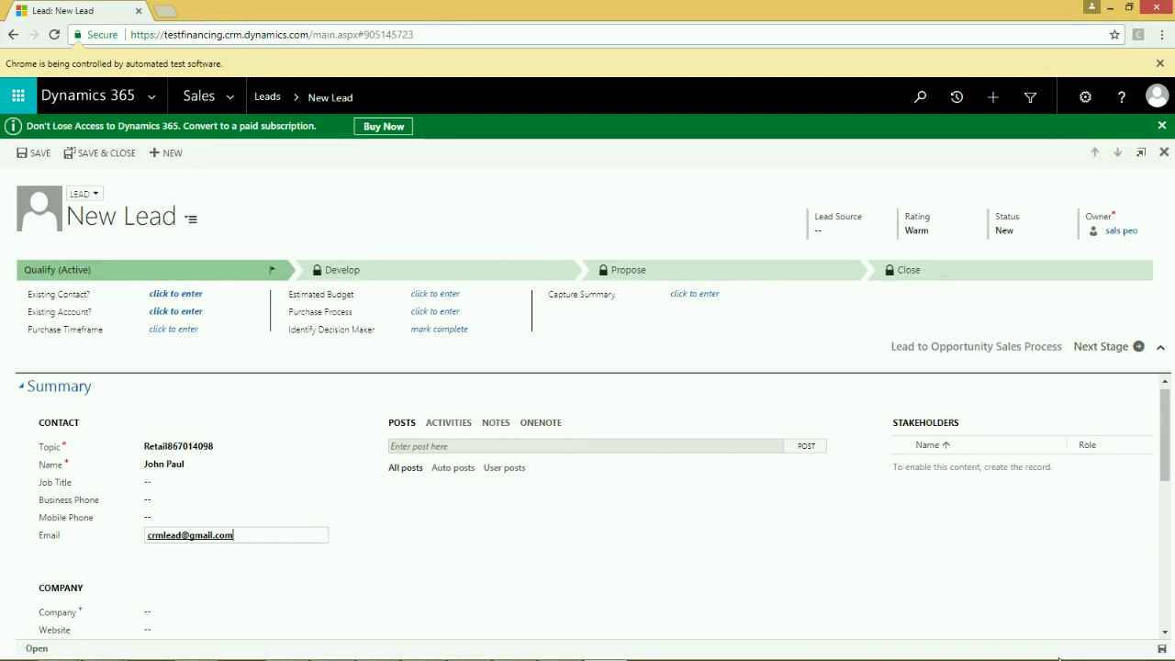
key("ctrl+s")
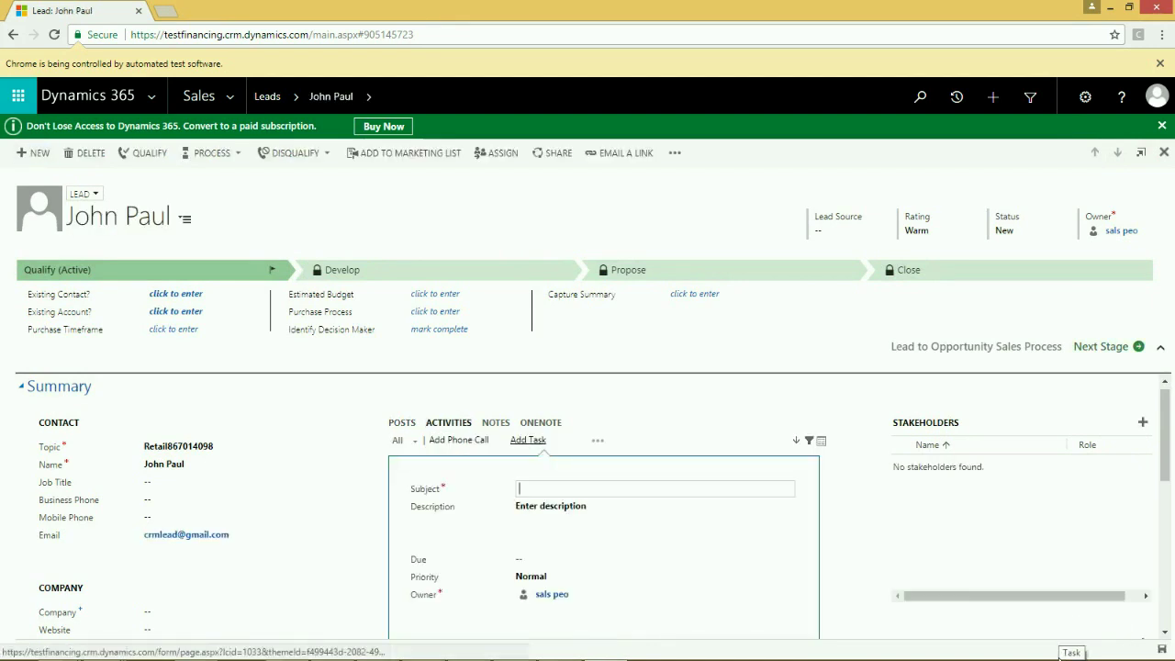
- Add a 'Call the Client' task and qualify the lead into an opportunity
type("Call the Client")
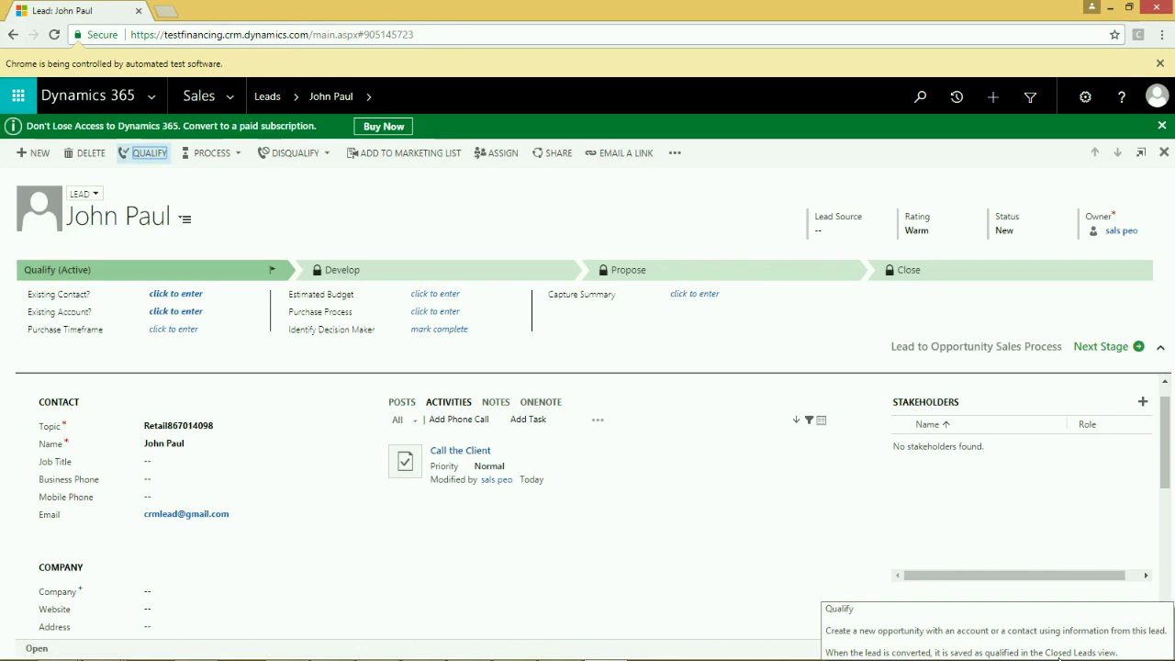
key("Return")
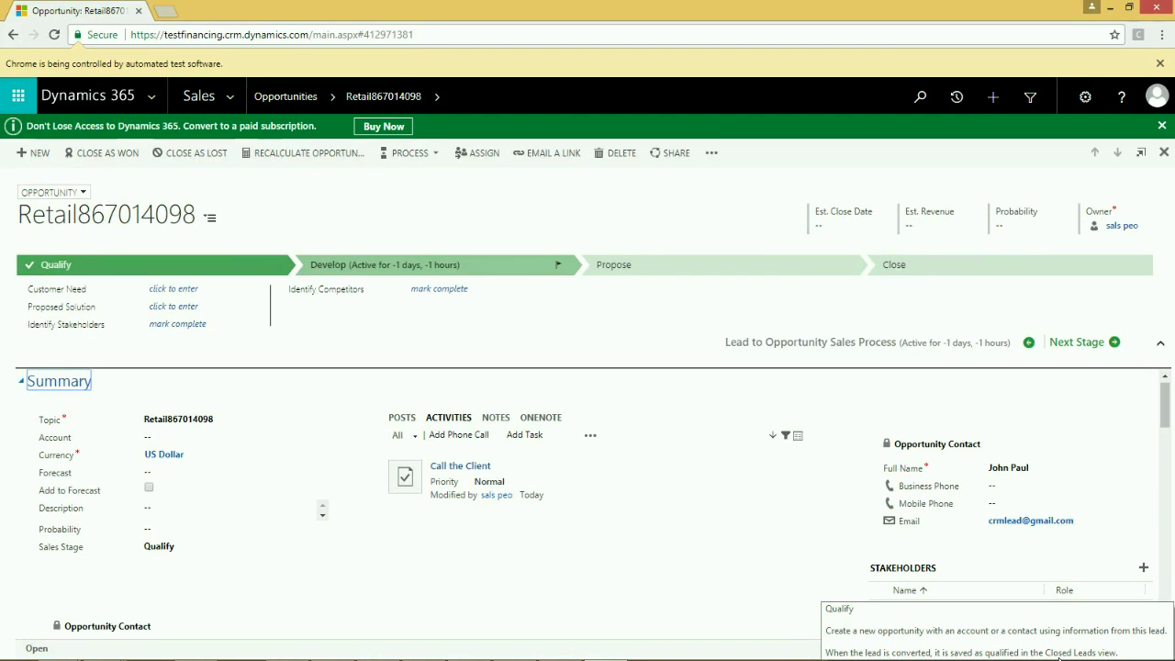
- Set account John Corps Tech.Inc and description 'Billing of 5 resources and for 5 months', then save
type("John Corps Tech.Inc")
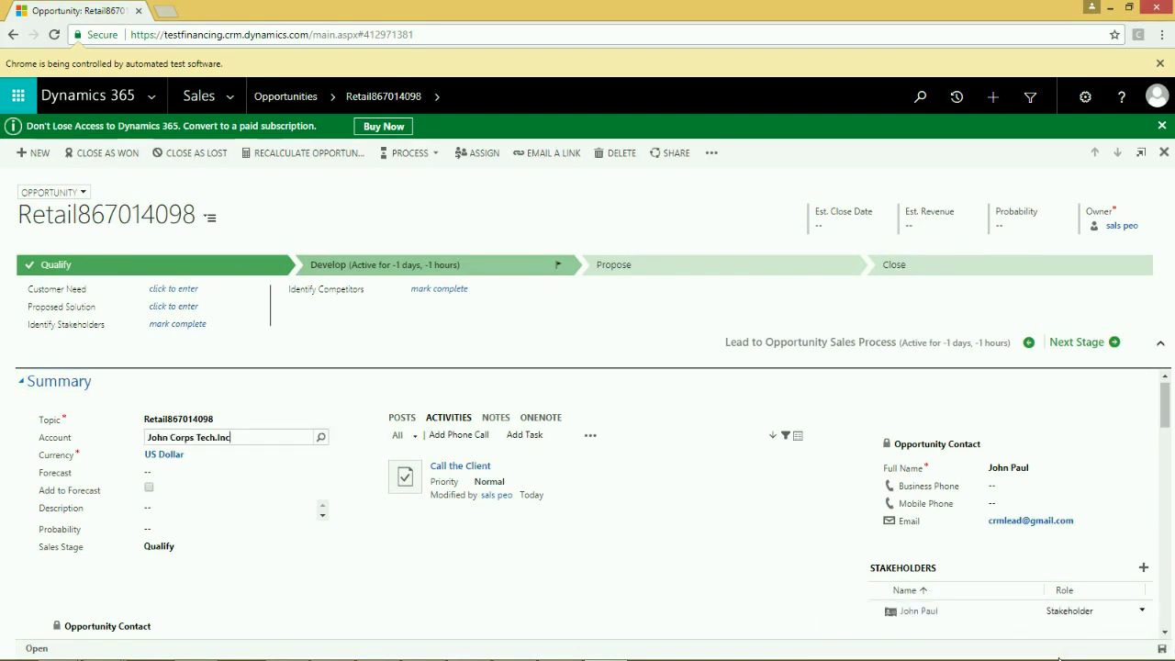
key("Return")
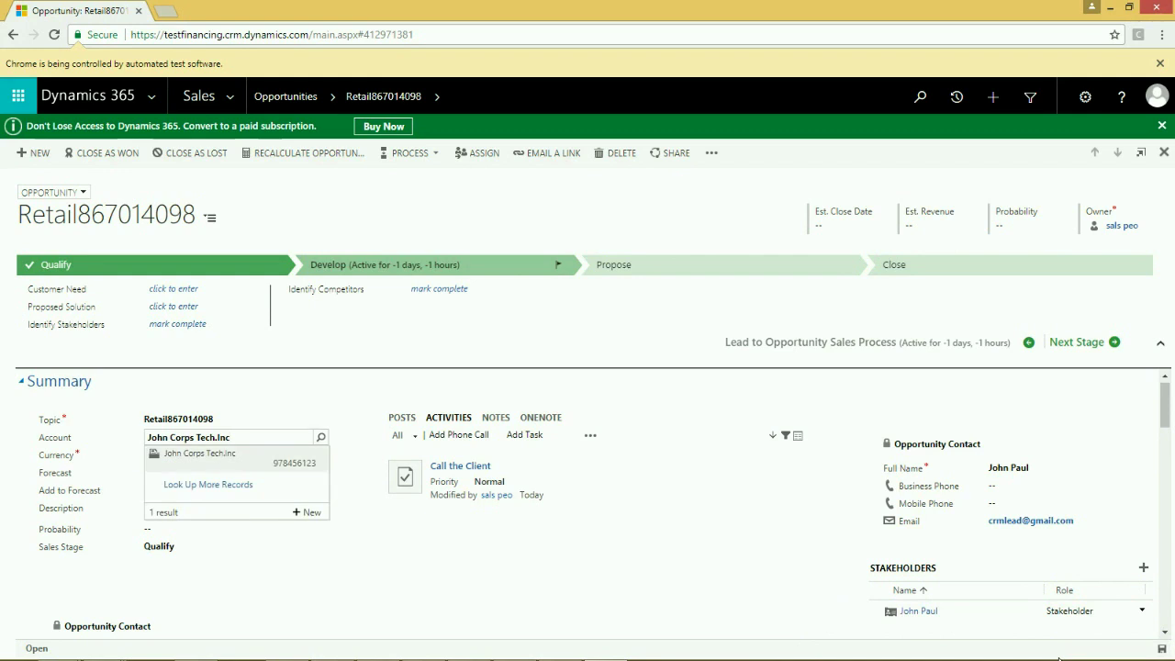
key("Return")
type("Billing of 5 resources and for 5 months")
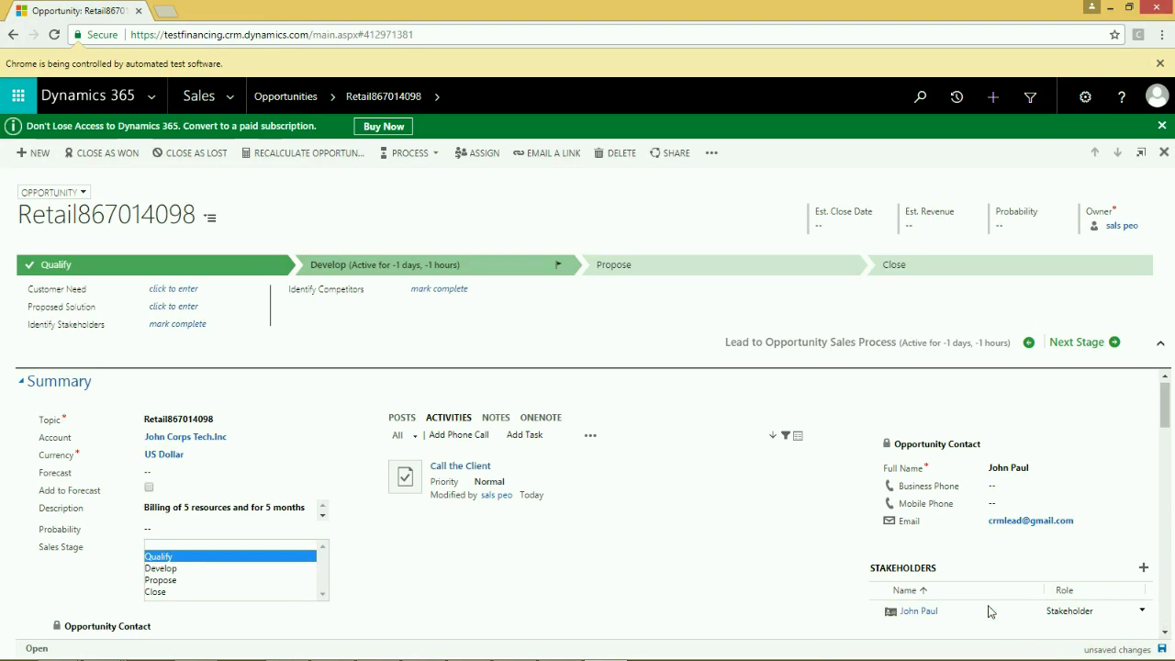
key("Return")
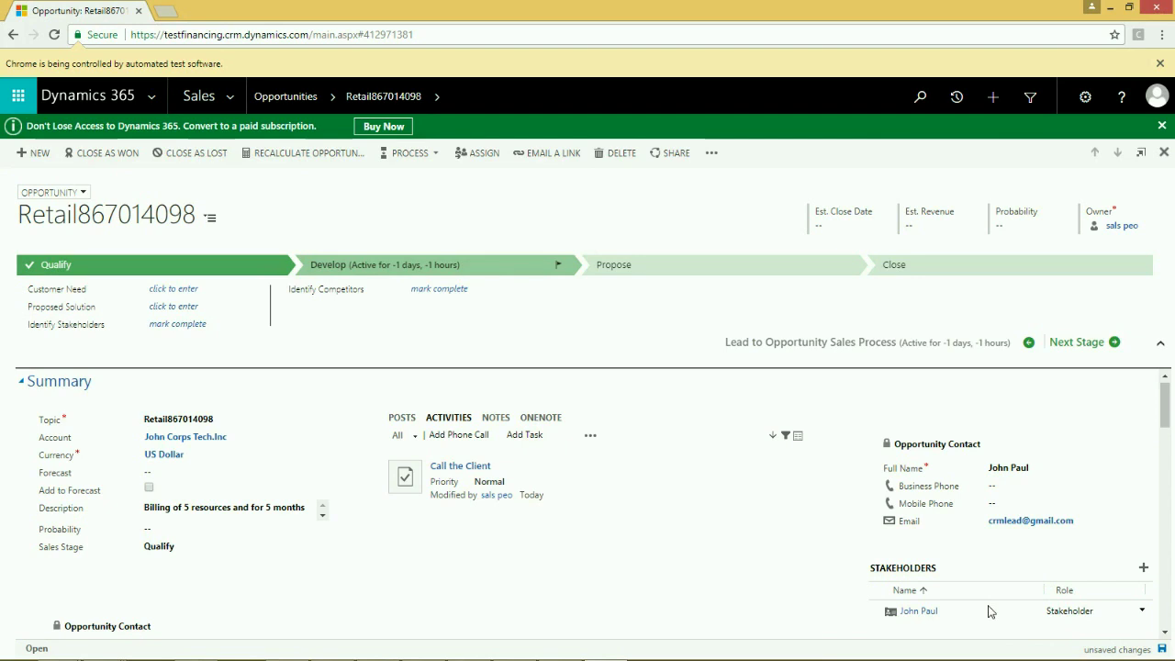
key("ctrl+s")
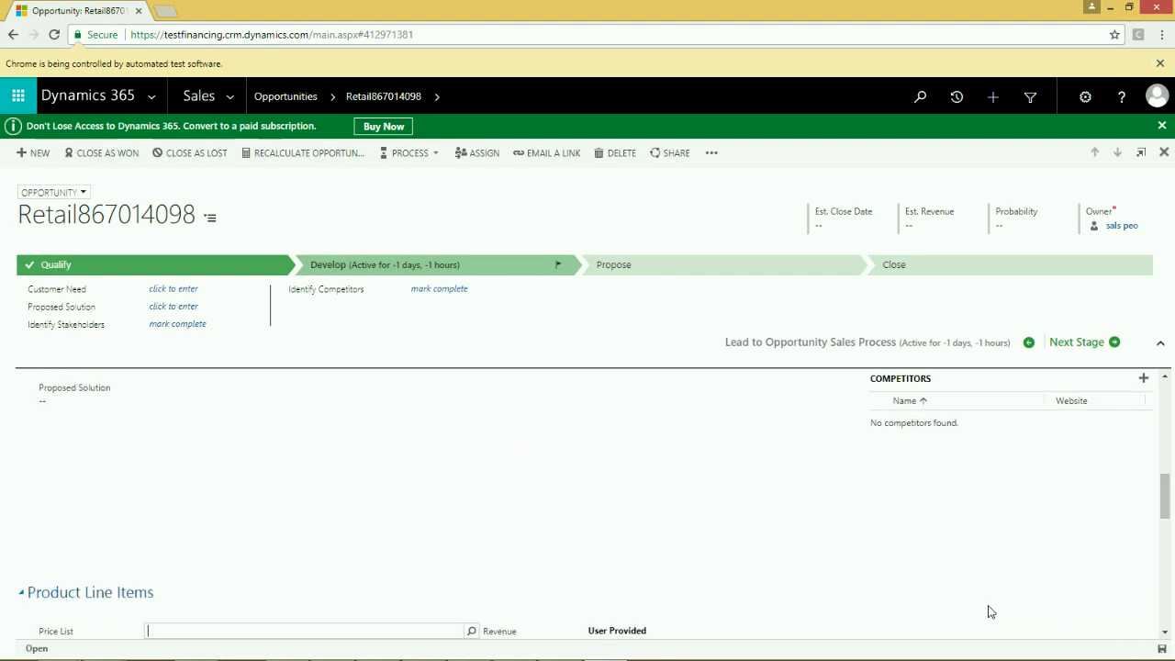
- Set price list US Bill Rates 2016 and enter product CRM 3-Year Enterprise
type("US Bill Rates 2016")
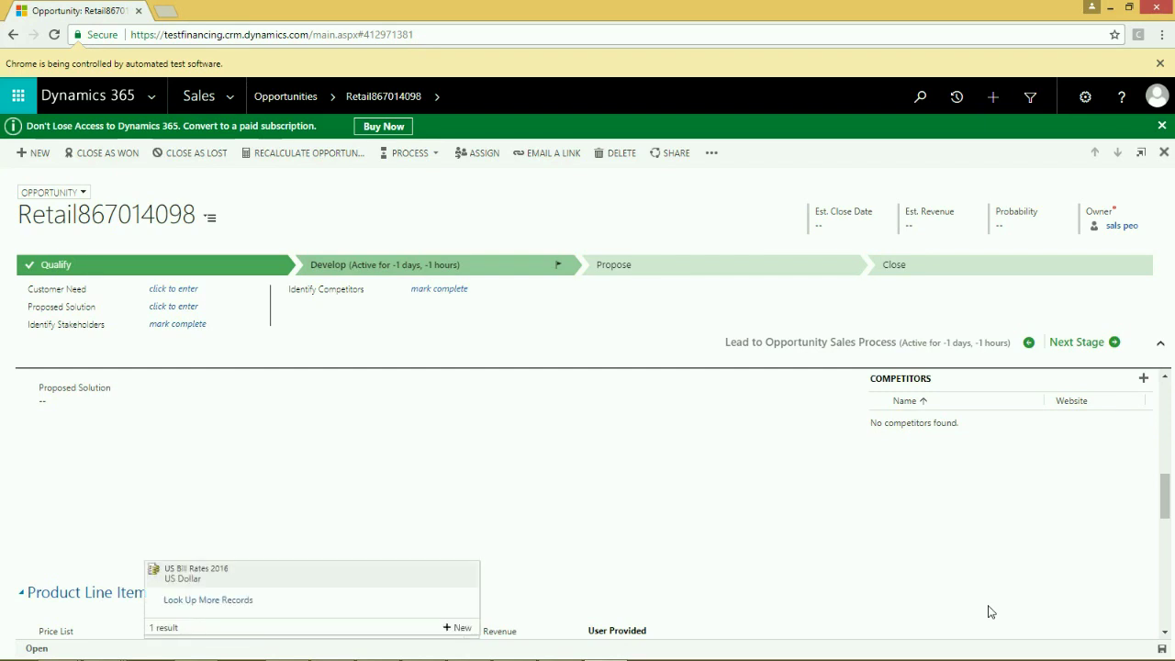
key("Return")
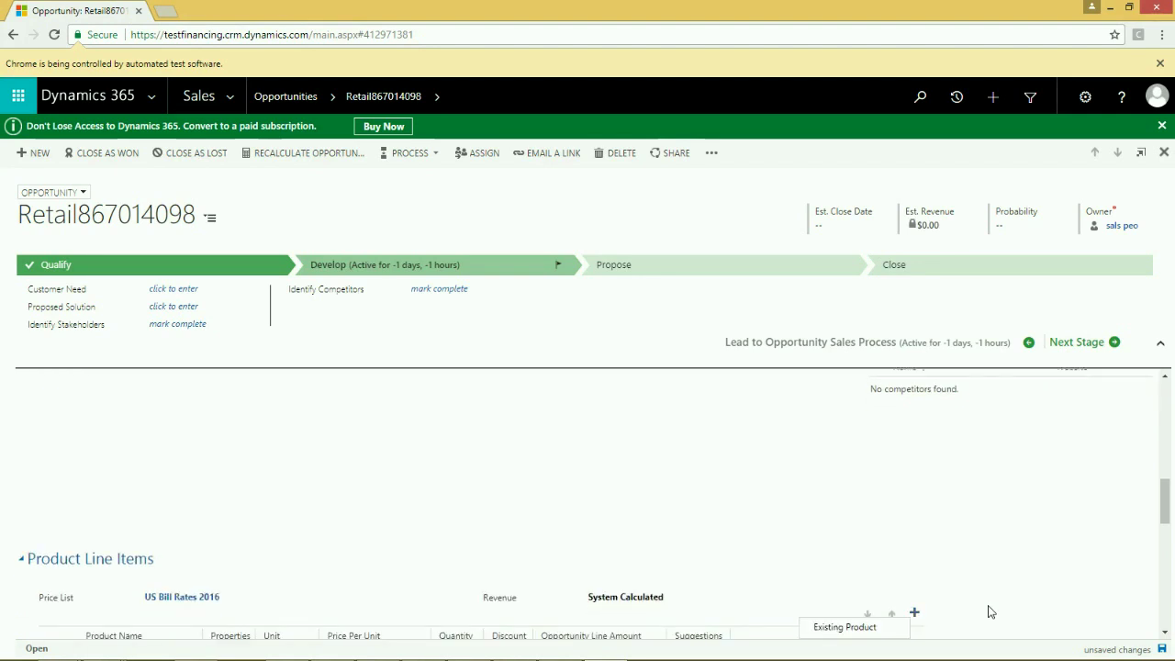
type("CRM 3-Year Enterprise")
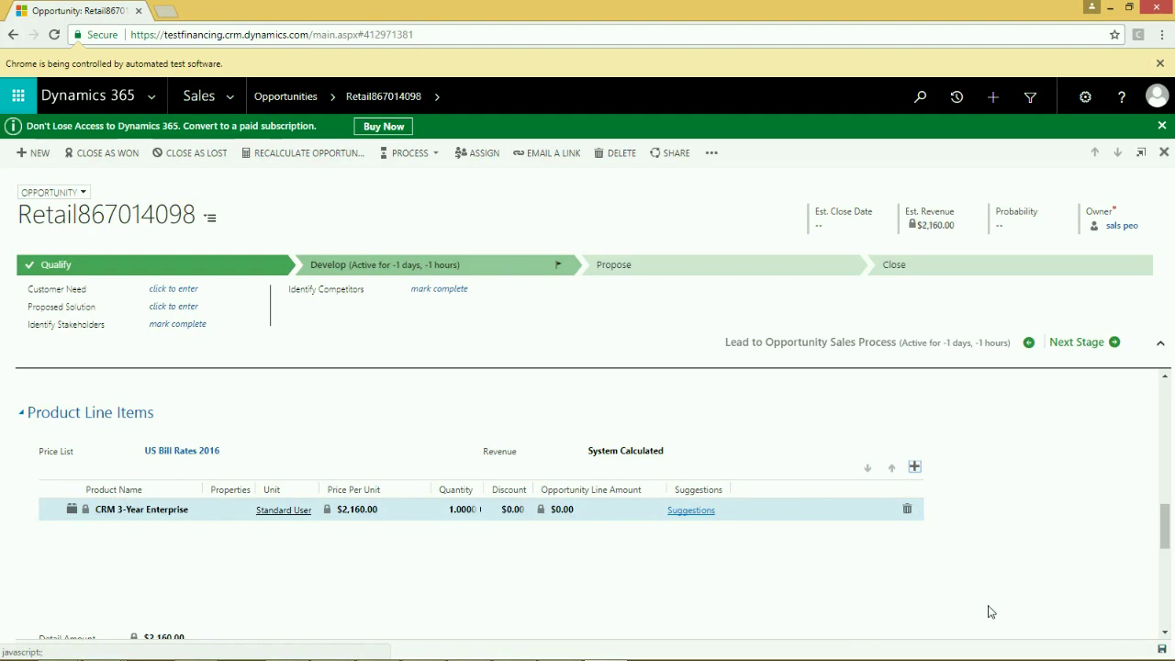
- Scroll down the opportunity form before leaving Dynamics 365 Sales
scroll(990, 611, "down", 2)
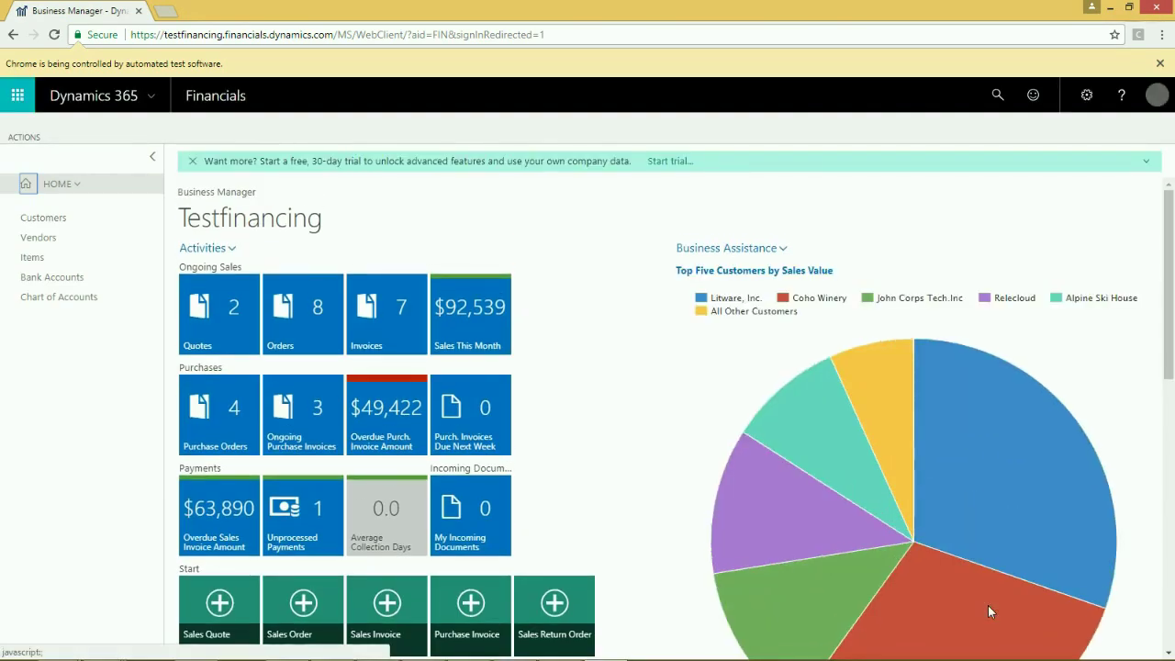
- Search 'CRM SALE' and open the Microsoft Dynamics CRM Sales Orders list
key("alt+q")
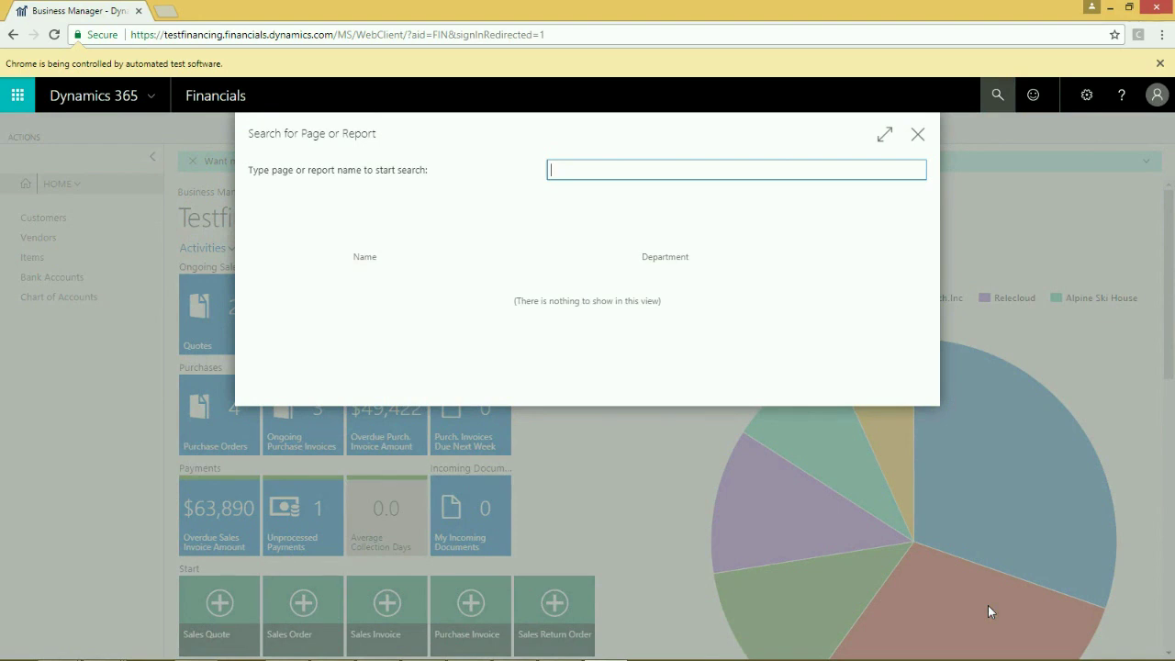
type("CRM SALE")
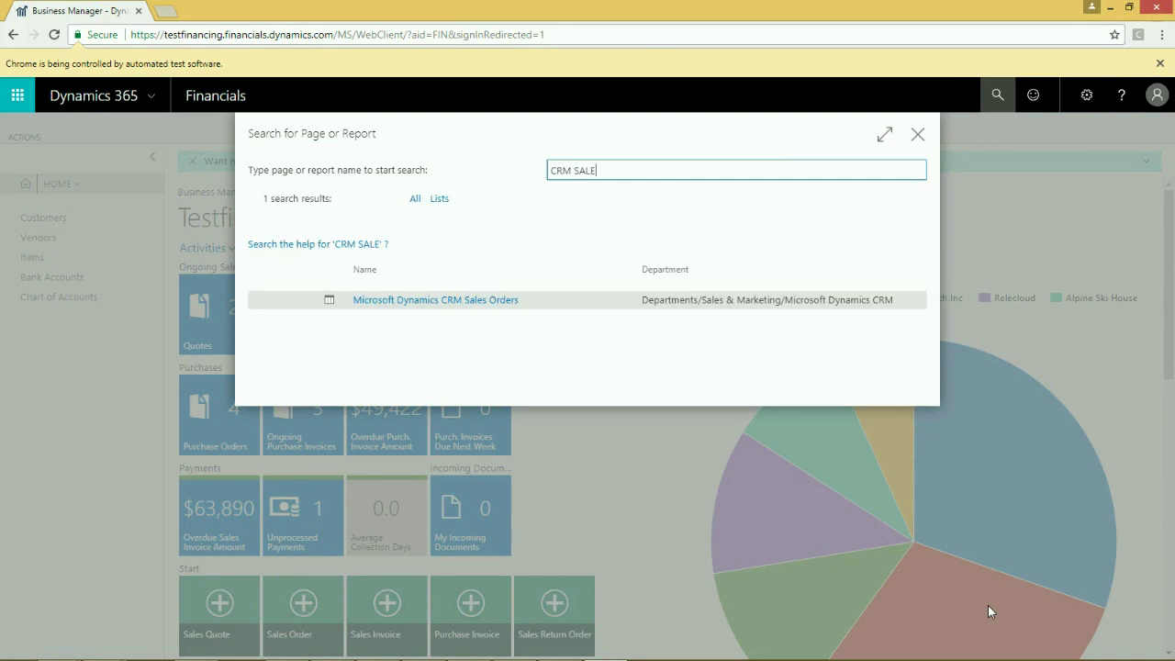
key("Down")
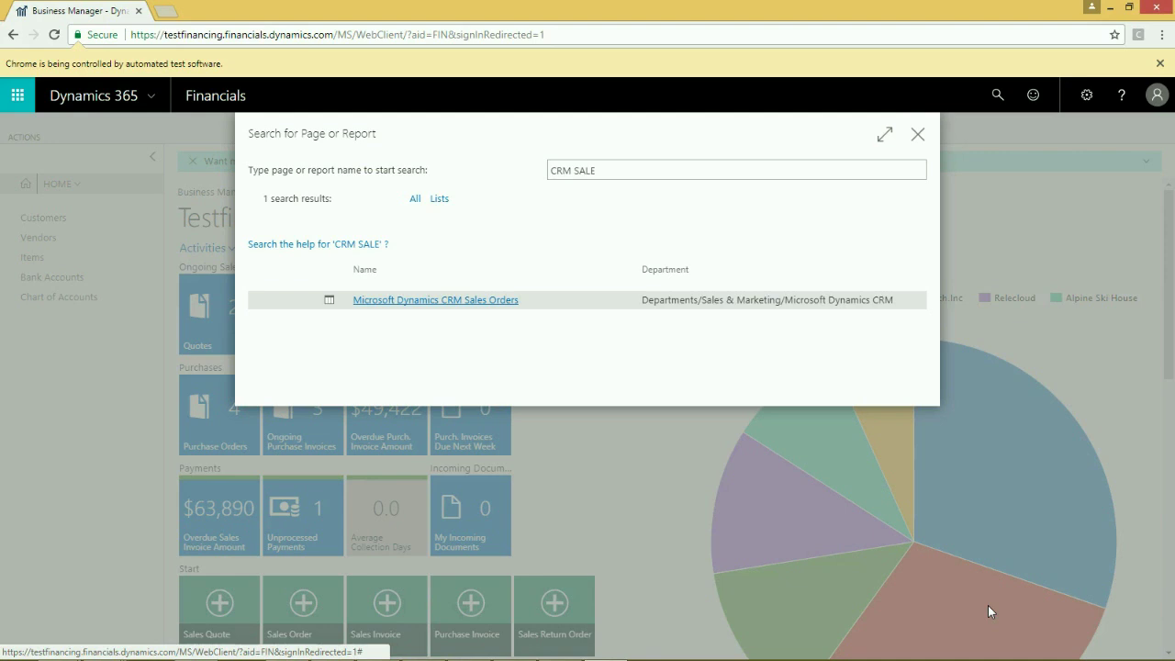
key("Return")
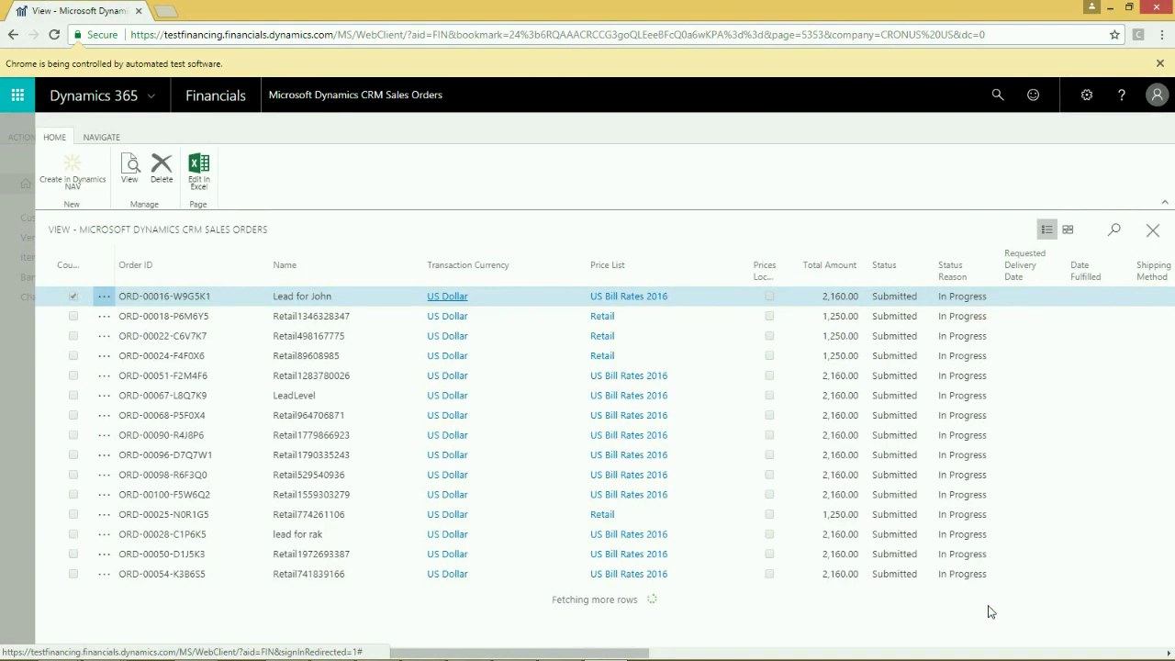
- Filter to order Retail867014098, post it as Ship and Invoice, and open the posted invoice
type("Retail867014098")
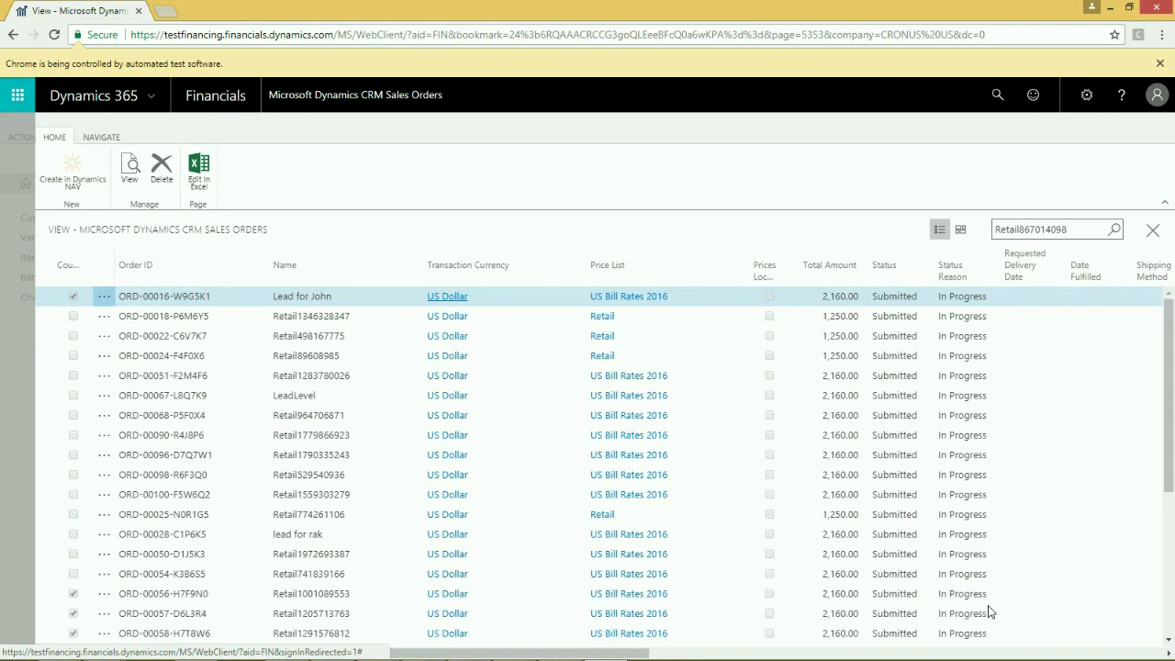
key("Return")
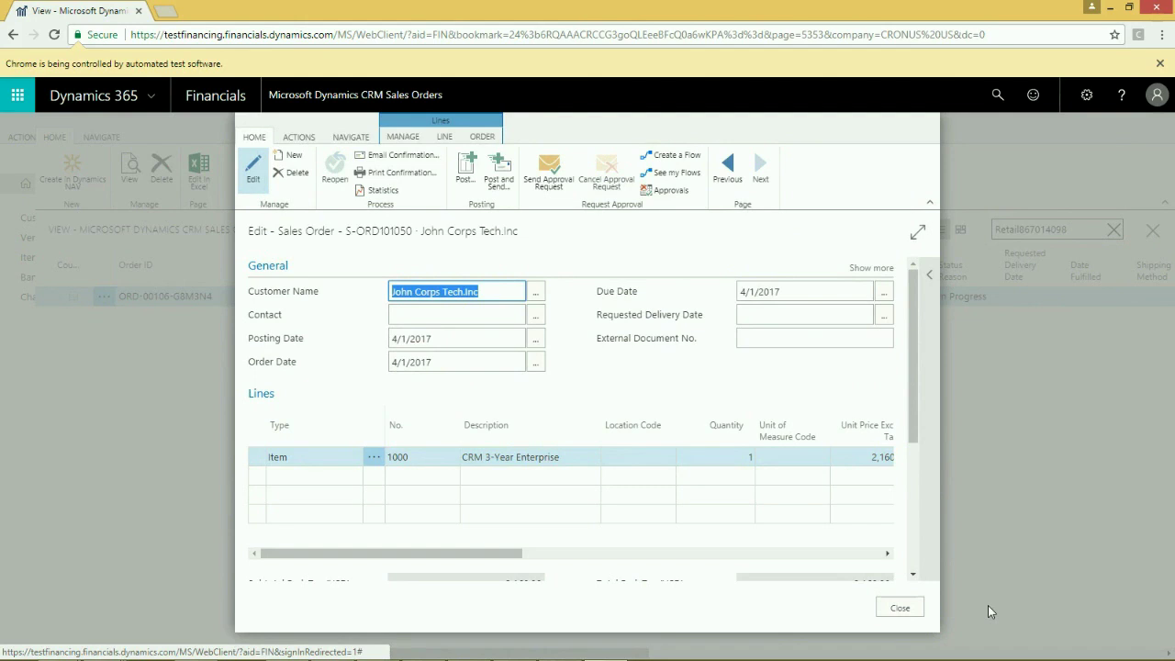
key("F9")
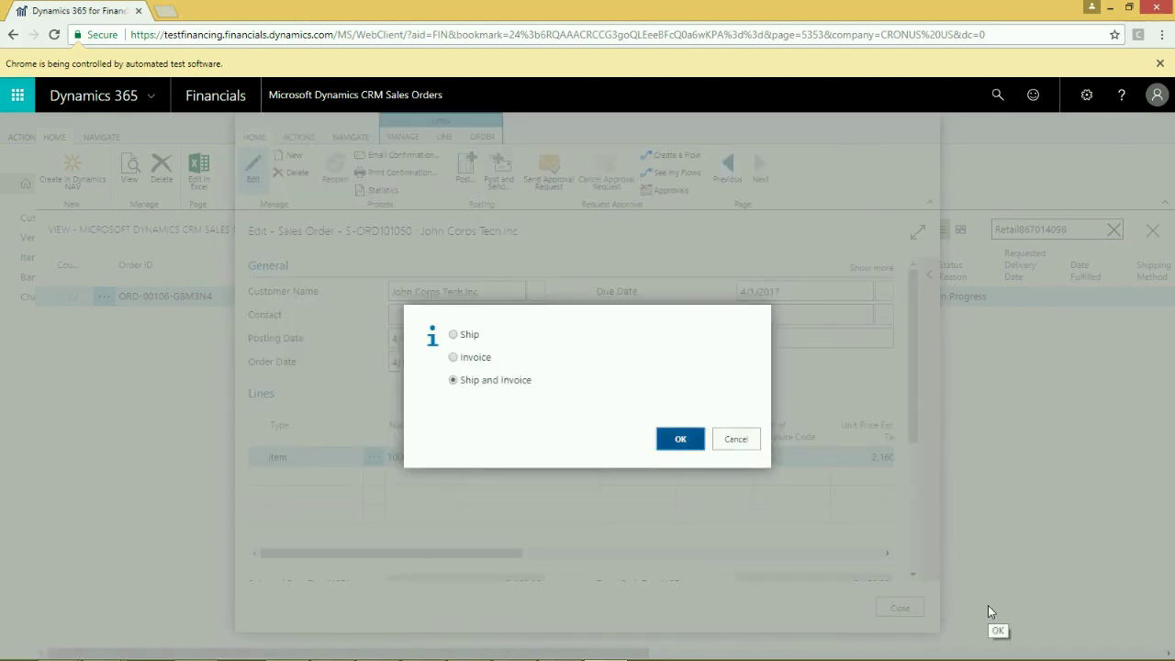
key("Return")
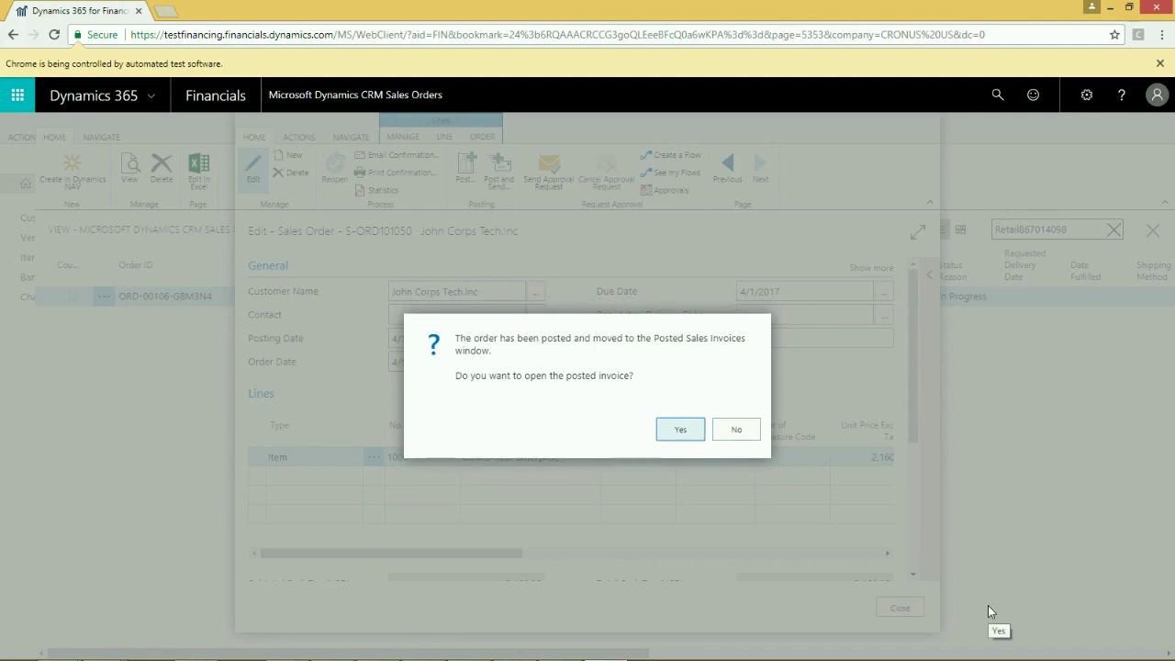
key("Return")
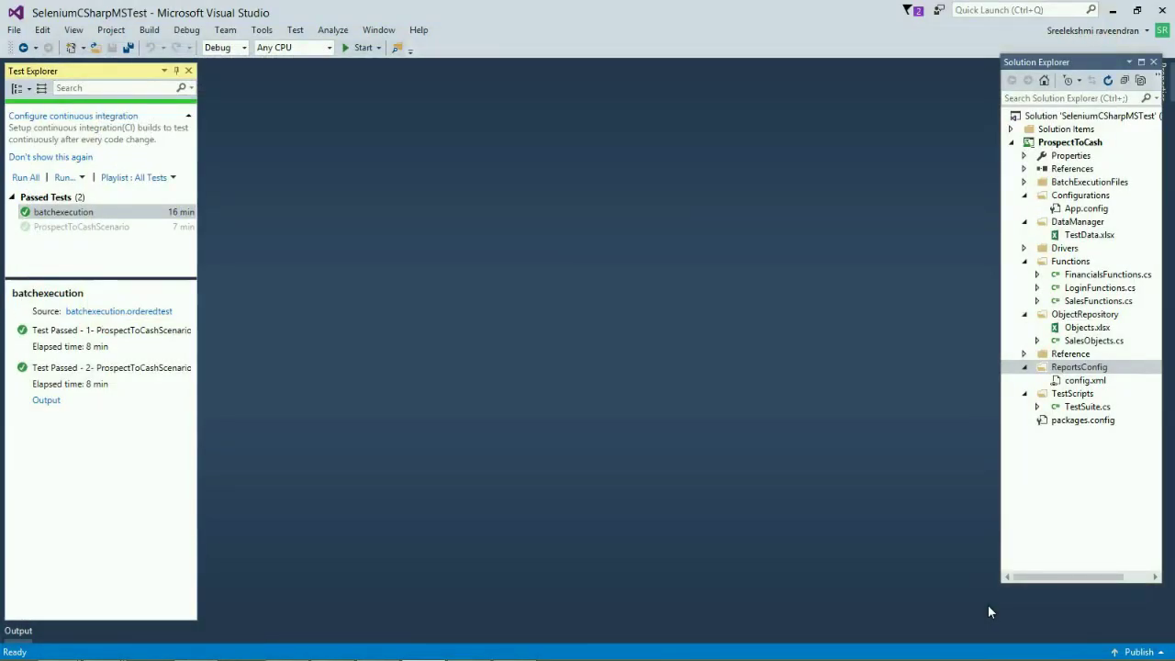
- Open ReportsConfig in File Explorer, then go to ProspectToCashFinal > Reports > 28-Sep-17_13.46.34_run
right_click(1072, 367)
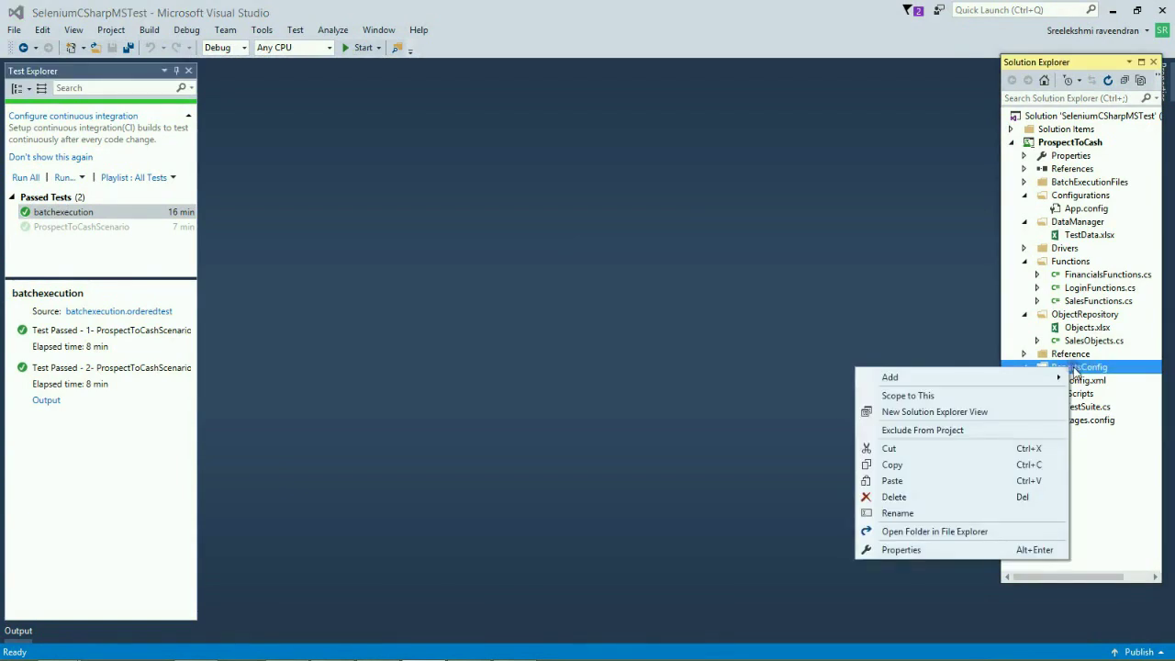
left_click(919, 530)
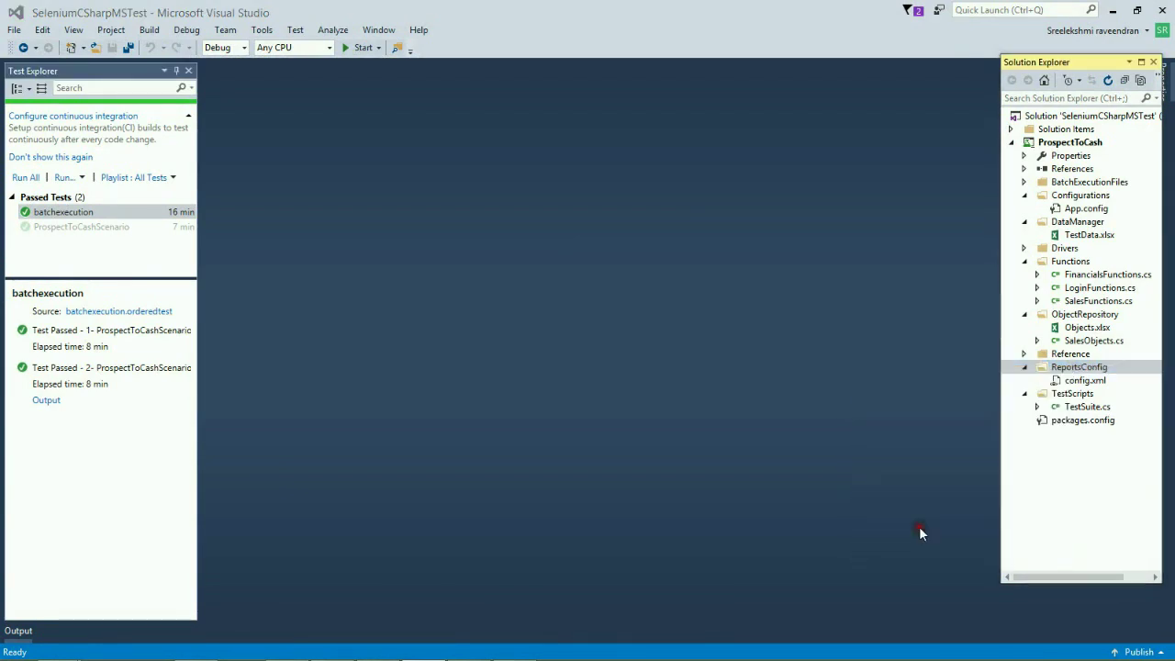
left_click(211, 48)
double_click(198, 108)
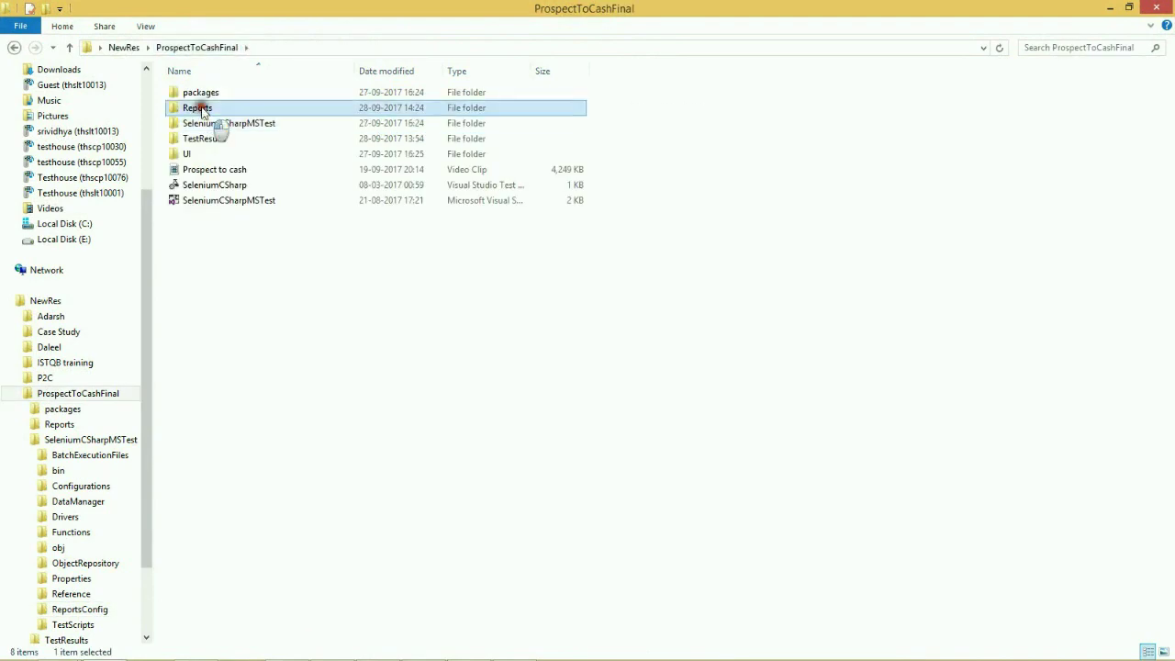
double_click(202, 110)
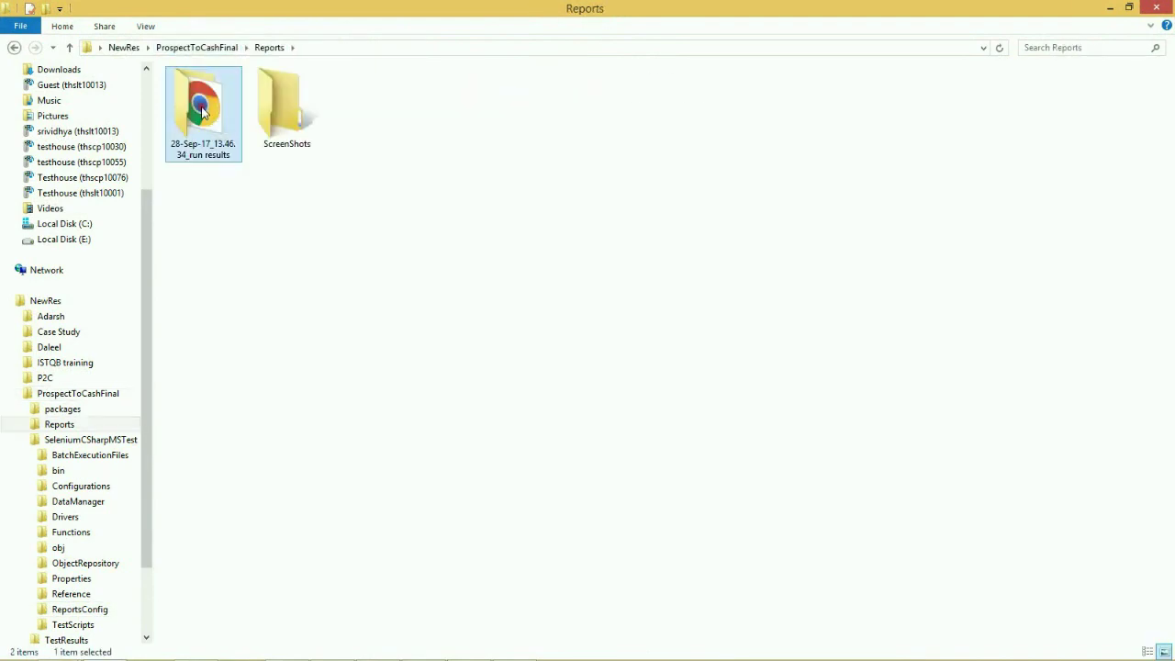
- Open Results.html in Chrome and preview the Quote Submitted screenshot
double_click(199, 123)
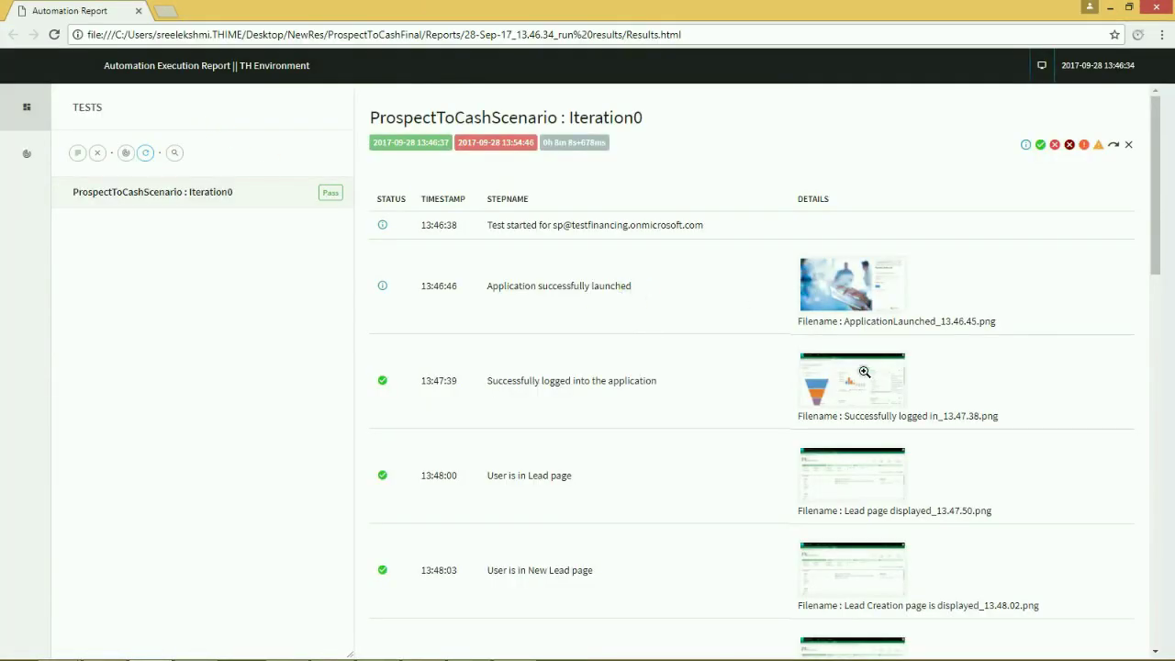
scroll(875, 446, "down", 4)
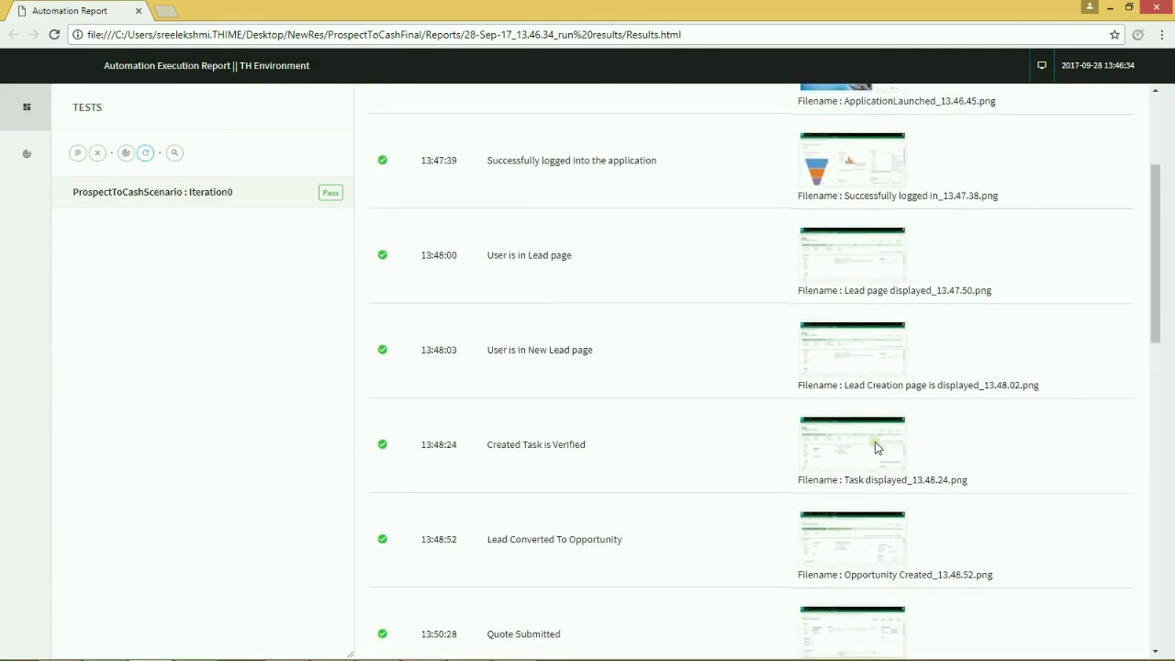
scroll(867, 430, "down", 1)
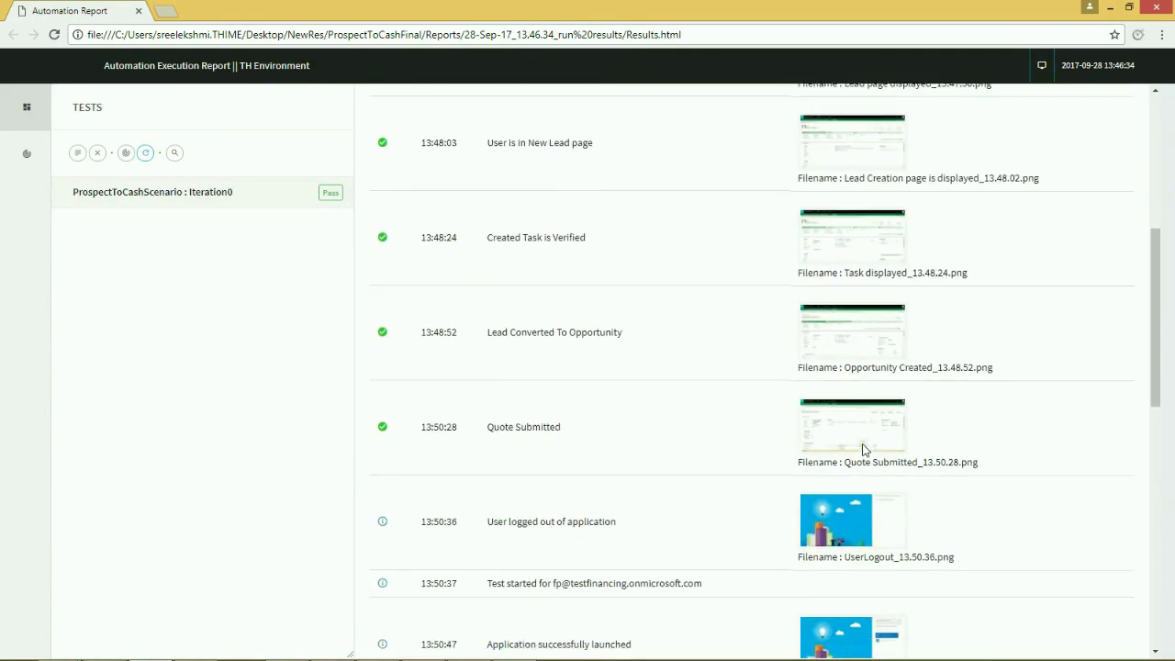
left_click(858, 426)
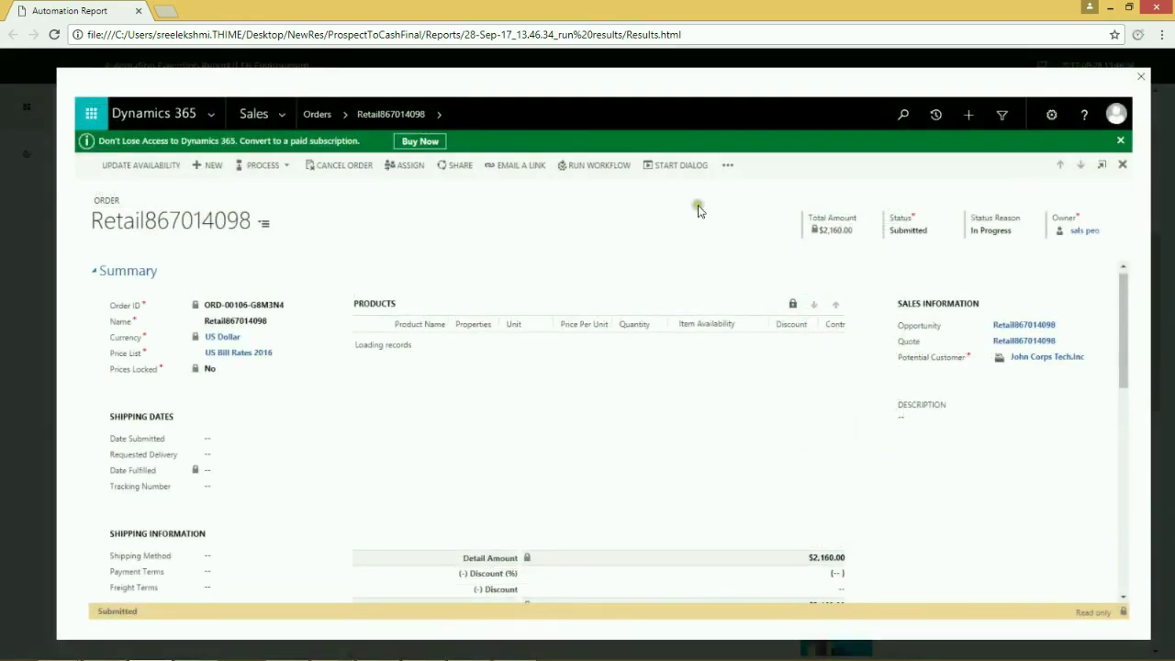
left_click(1141, 76)
- Preview the Invoice is Paid screenshot, then show the summary dashboard with 1 test passed
scroll(1019, 262, "down", 2)
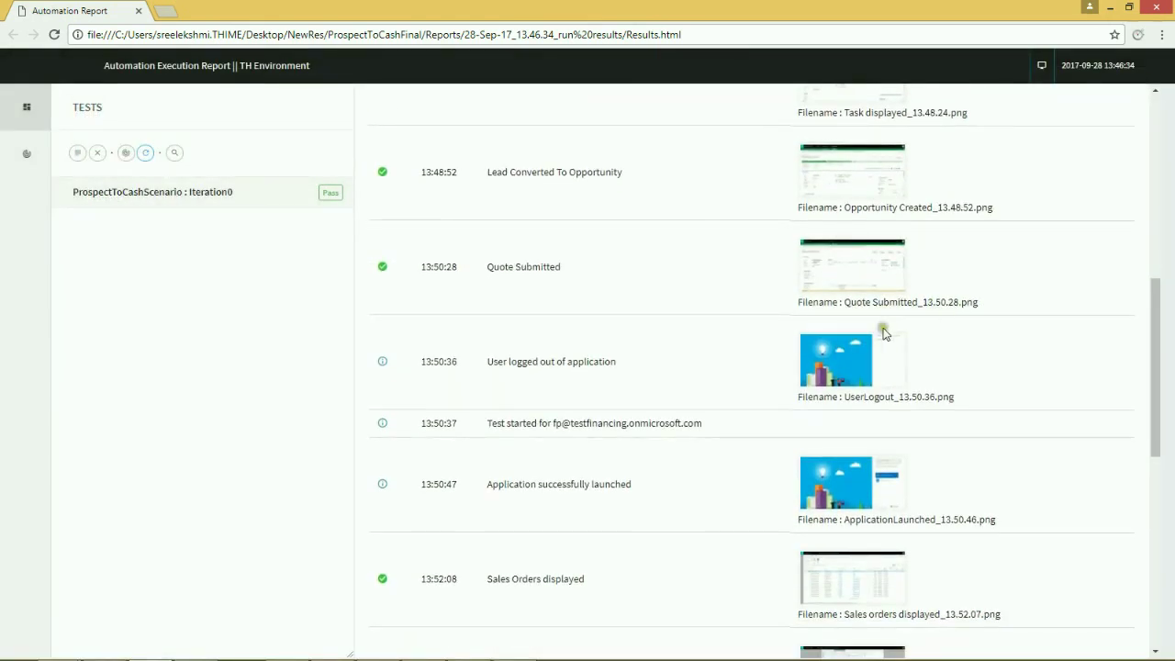
scroll(881, 317, "down", 3)
scroll(877, 373, "down", 4)
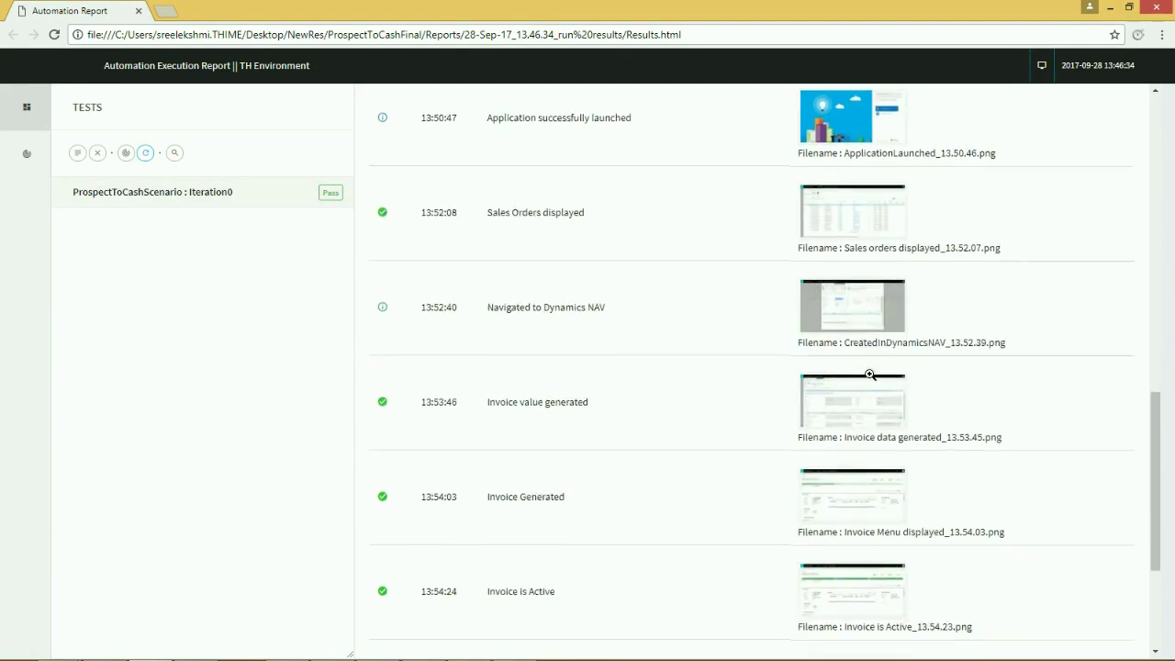
scroll(869, 375, "down", 2)
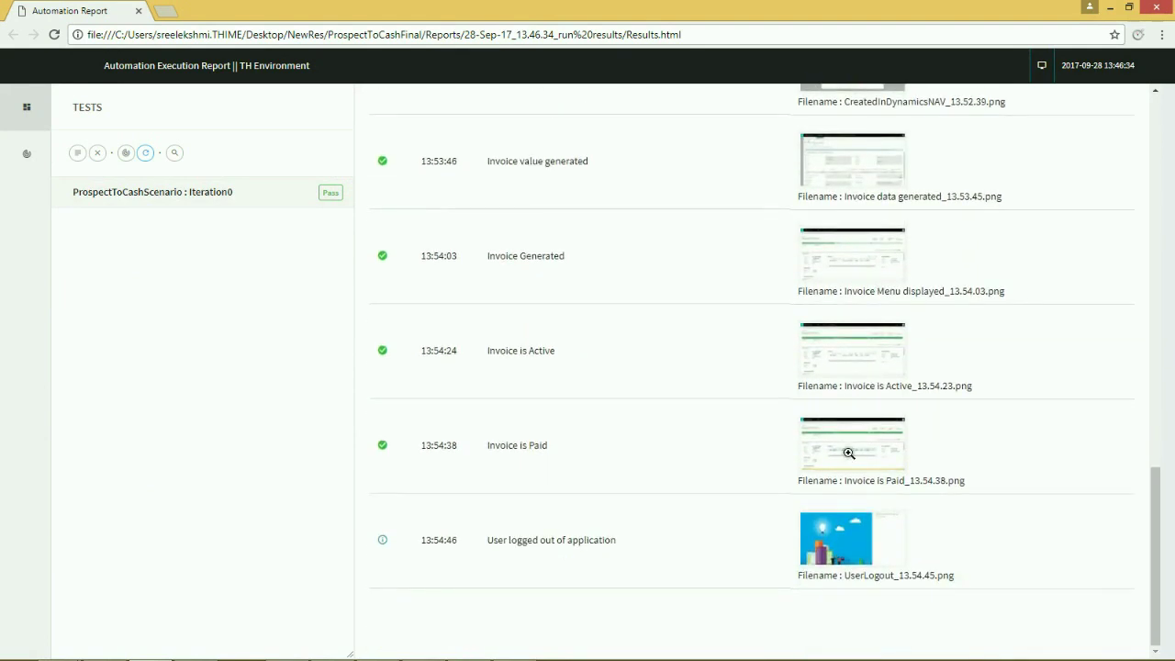
left_click(848, 452)
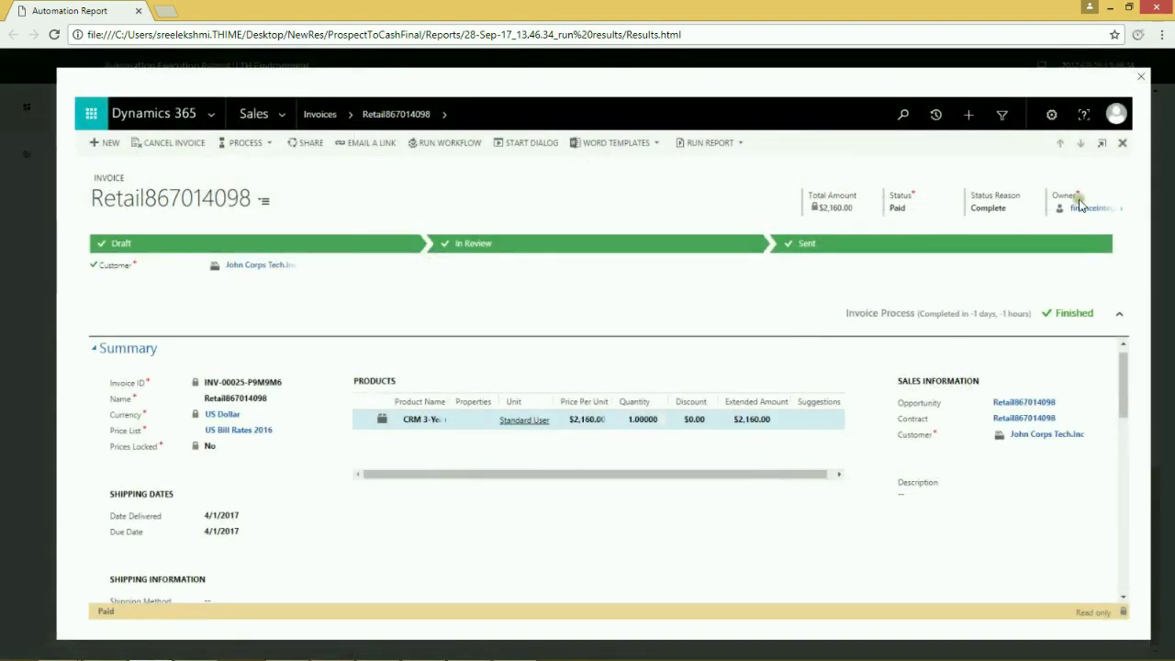
left_click(1139, 80)
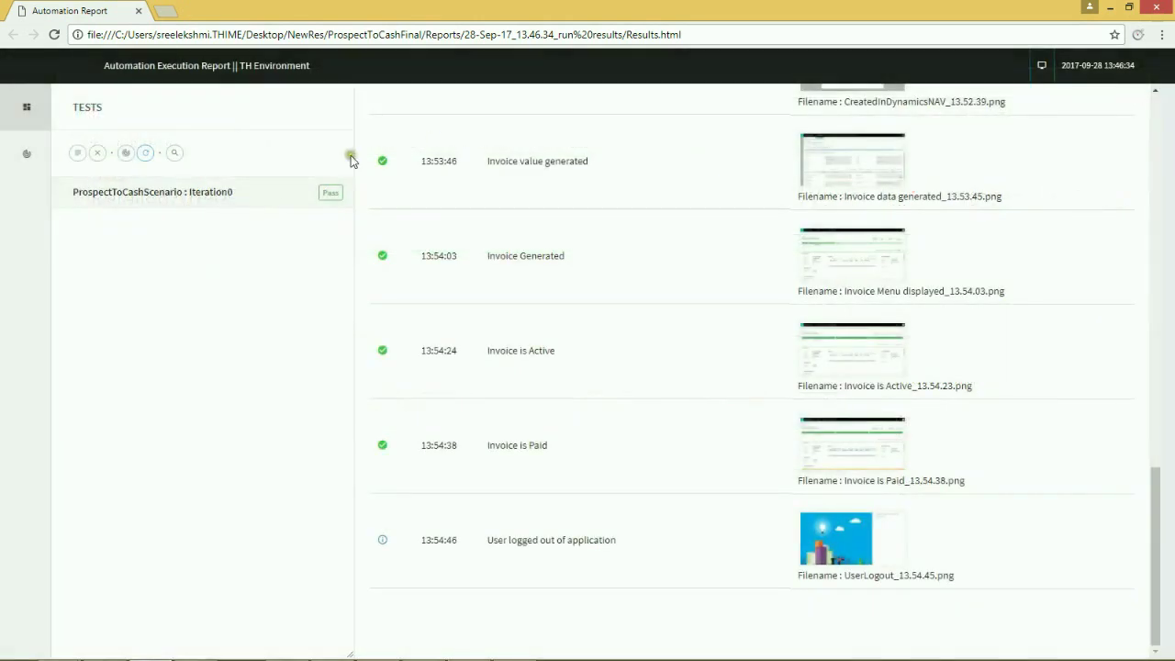
left_click_drag(1149, 483, 1170, 103)
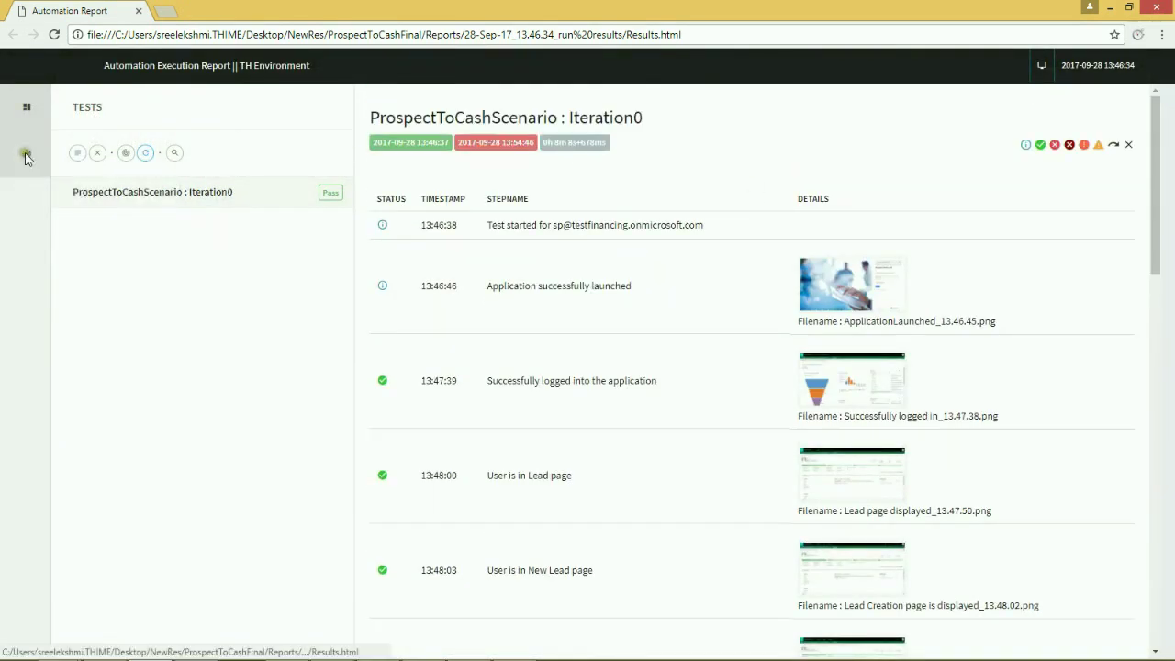
left_click(28, 153)
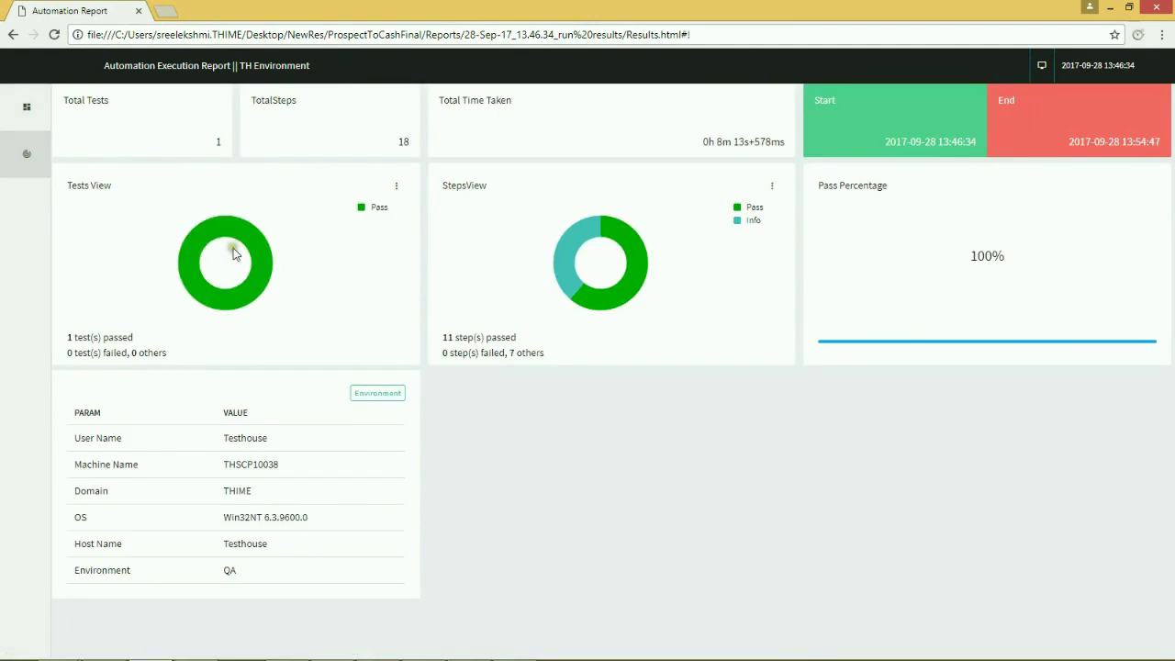